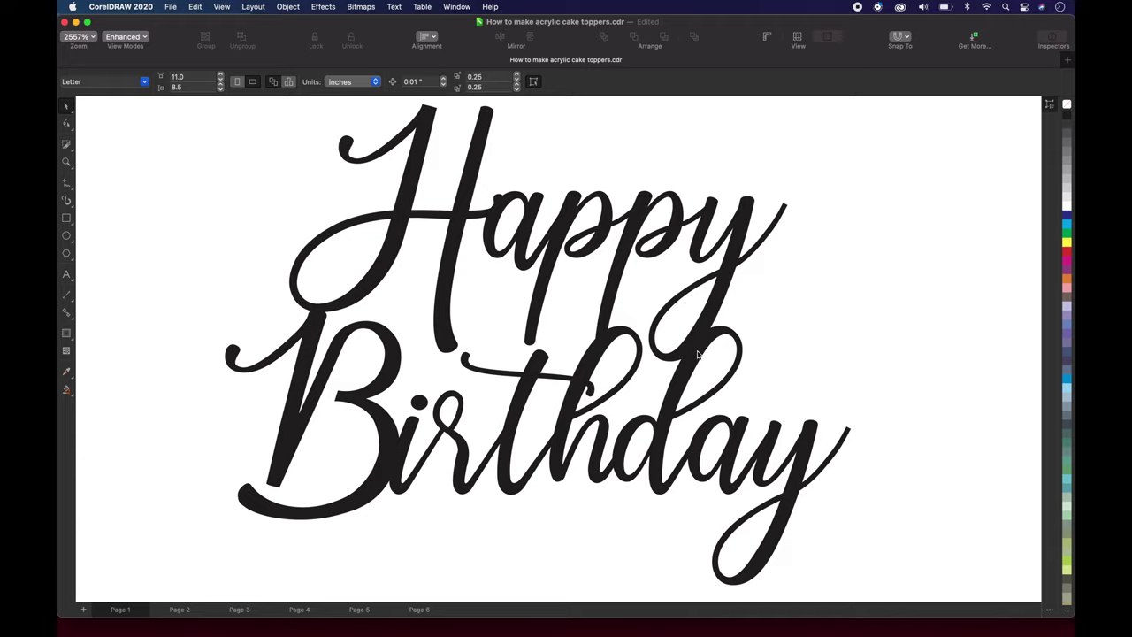
Enlarge the Happy Birthday lettering proportionally to about 5.0 by 3.84 inches and move its centre to about X 5.03, Y 5.32 inches
{"action": "scroll", "coordinate": [344, 240], "scroll_direction": "down", "scroll_amount": 8}
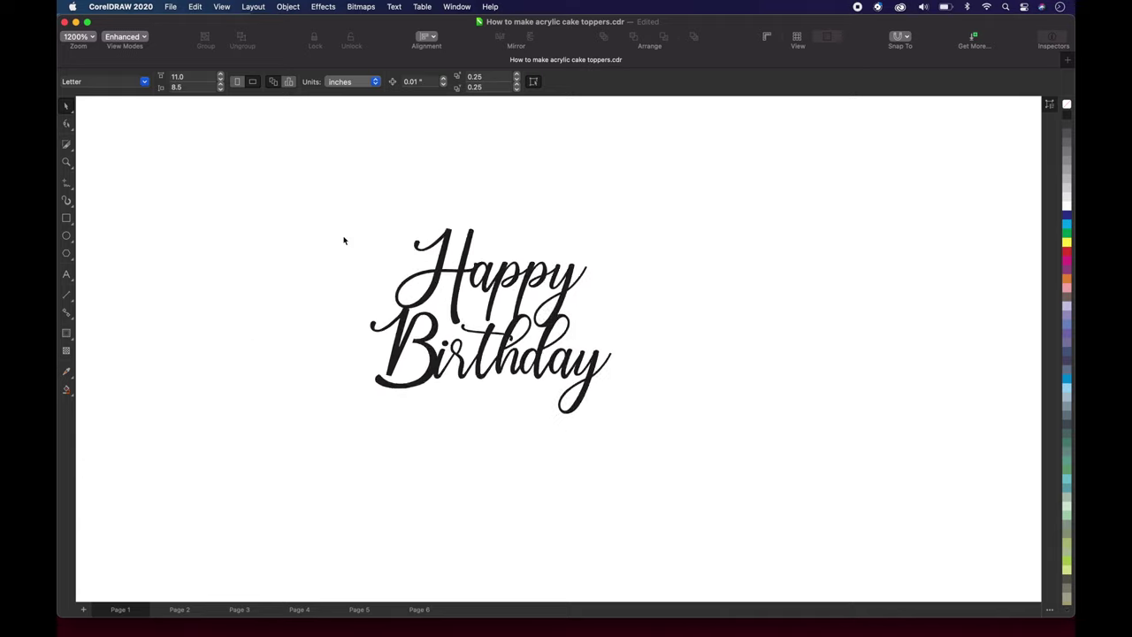
{"action": "left_click_drag", "start_coordinate": [289, 180], "coordinate": [589, 424]}
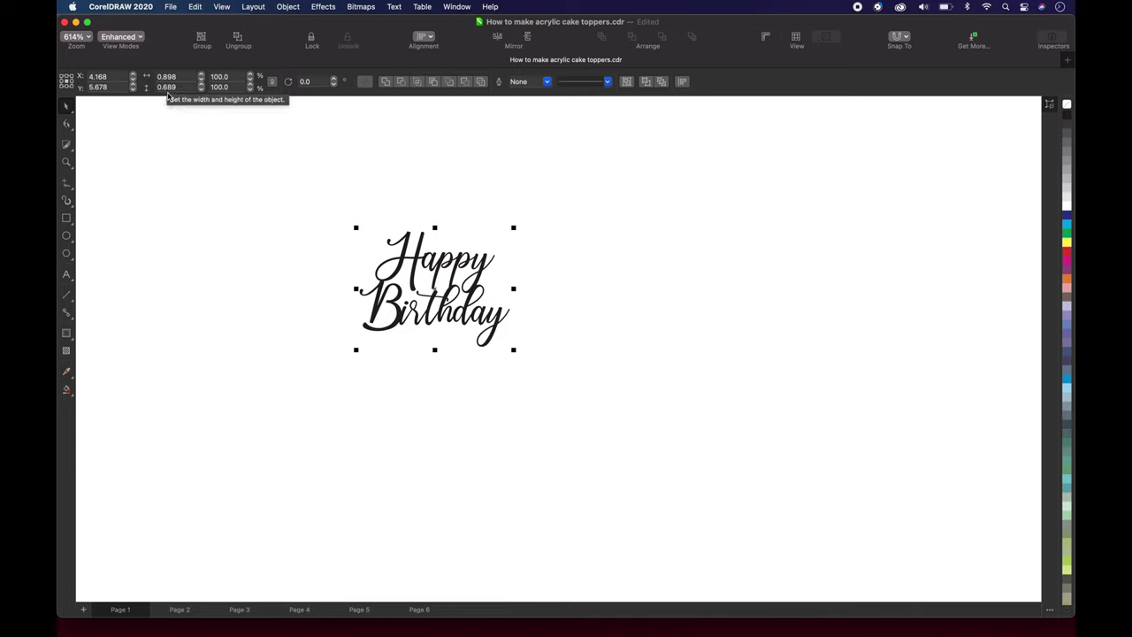
{"action": "left_click_drag", "start_coordinate": [512, 349], "coordinate": [863, 545]}
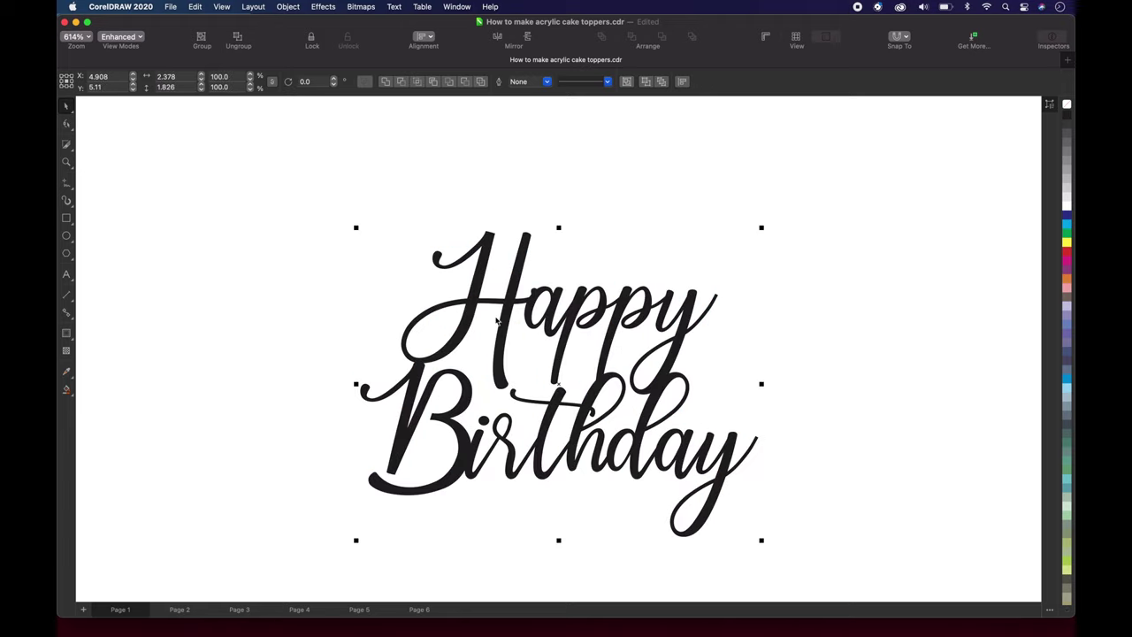
{"action": "left_click_drag", "start_coordinate": [355, 227], "coordinate": [202, 124]}
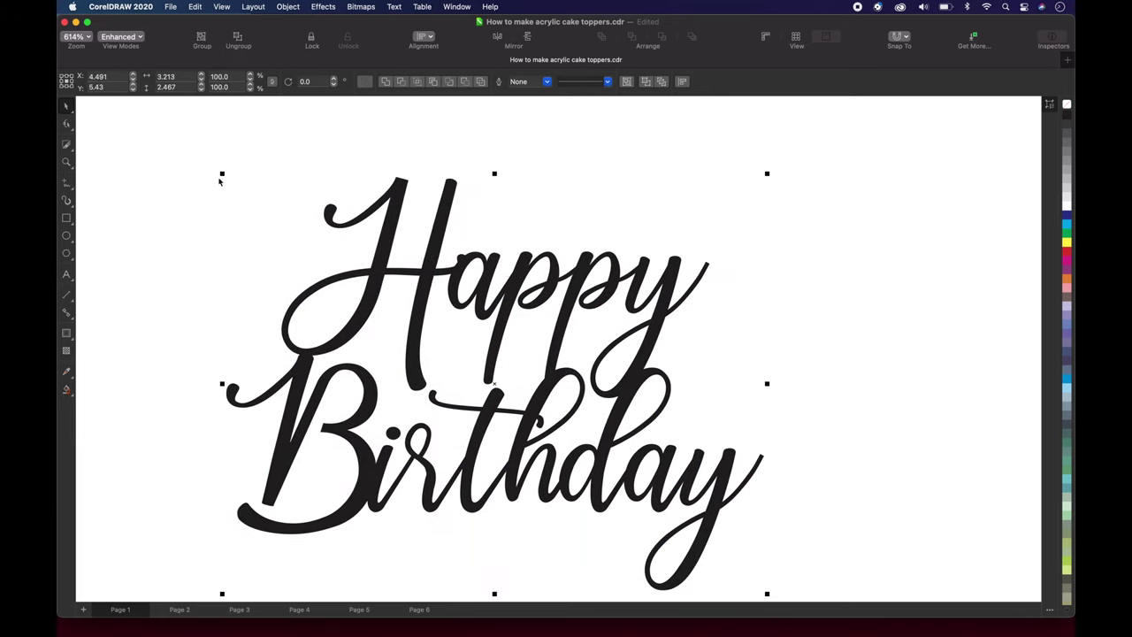
{"action": "left_click_drag", "start_coordinate": [222, 173], "coordinate": [134, 107]}
{"action": "scroll", "coordinate": [317, 216], "scroll_direction": "down", "scroll_amount": 3}
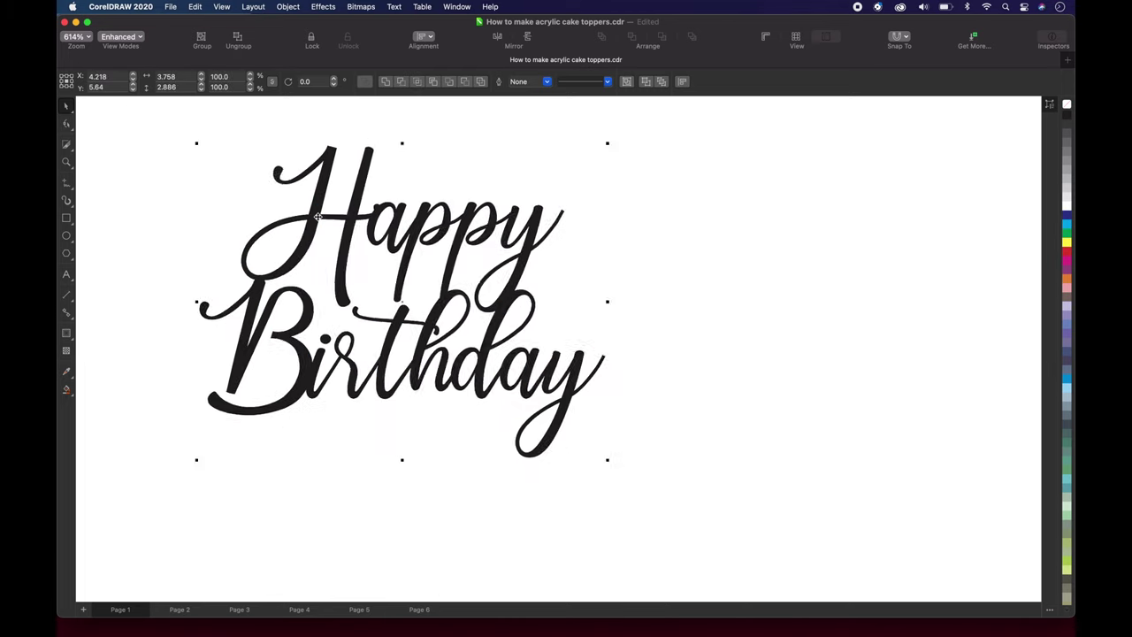
{"action": "left_click_drag", "start_coordinate": [603, 457], "coordinate": [793, 560]}
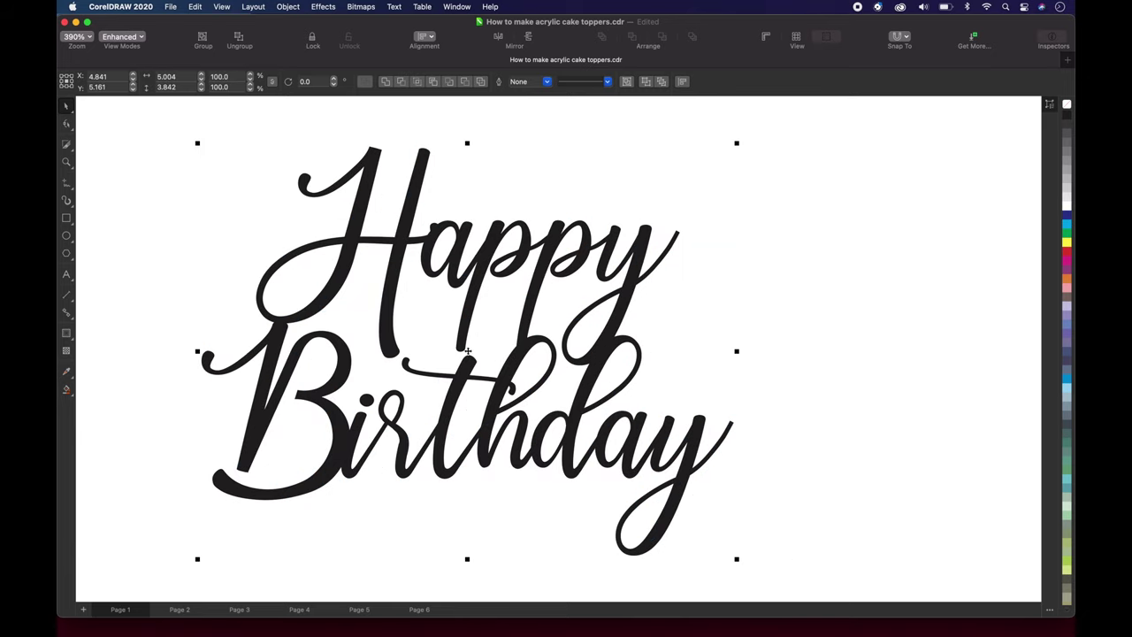
{"action": "left_click_drag", "start_coordinate": [467, 351], "coordinate": [486, 333]}
{"action": "left_click", "coordinate": [697, 296]}
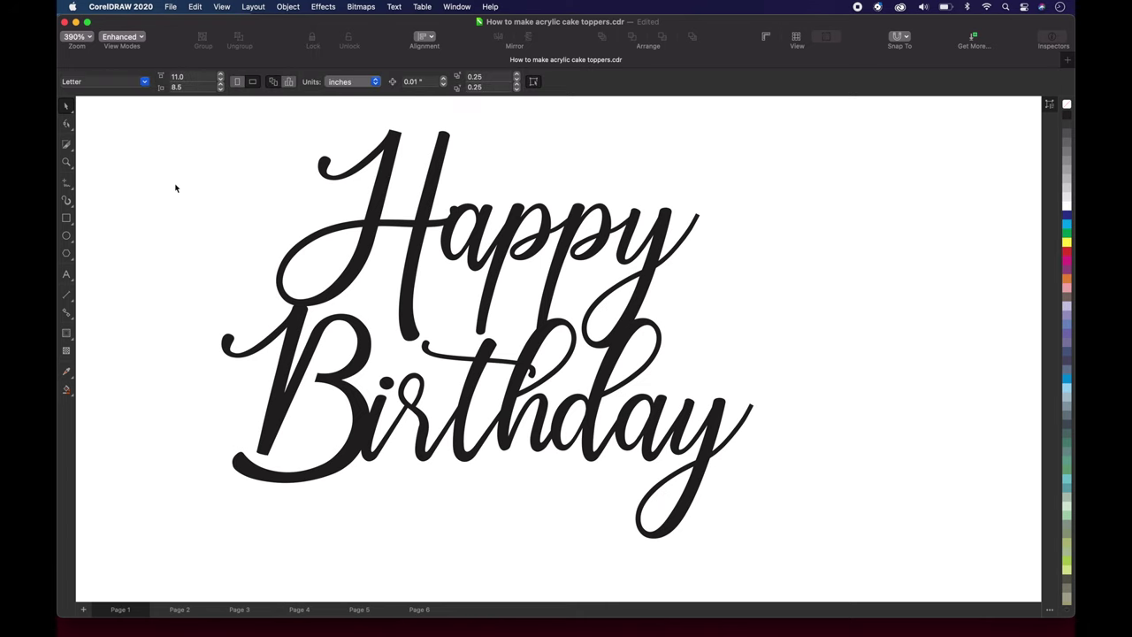
{"action": "left_click_drag", "start_coordinate": [187, 109], "coordinate": [825, 575]}
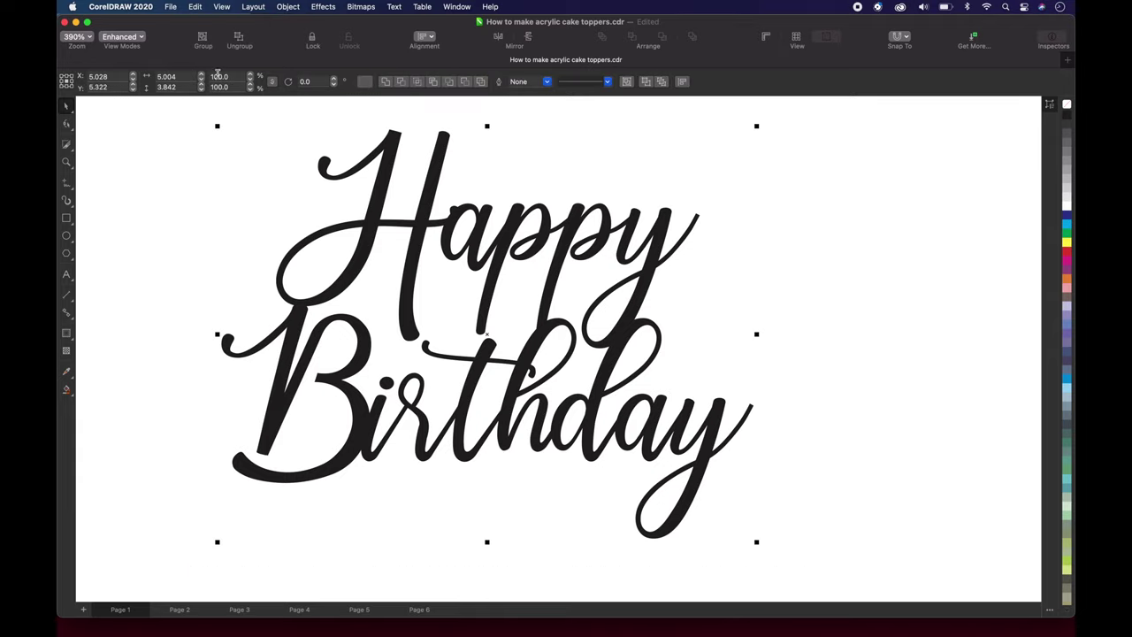
{"action": "left_click", "coordinate": [368, 291]}
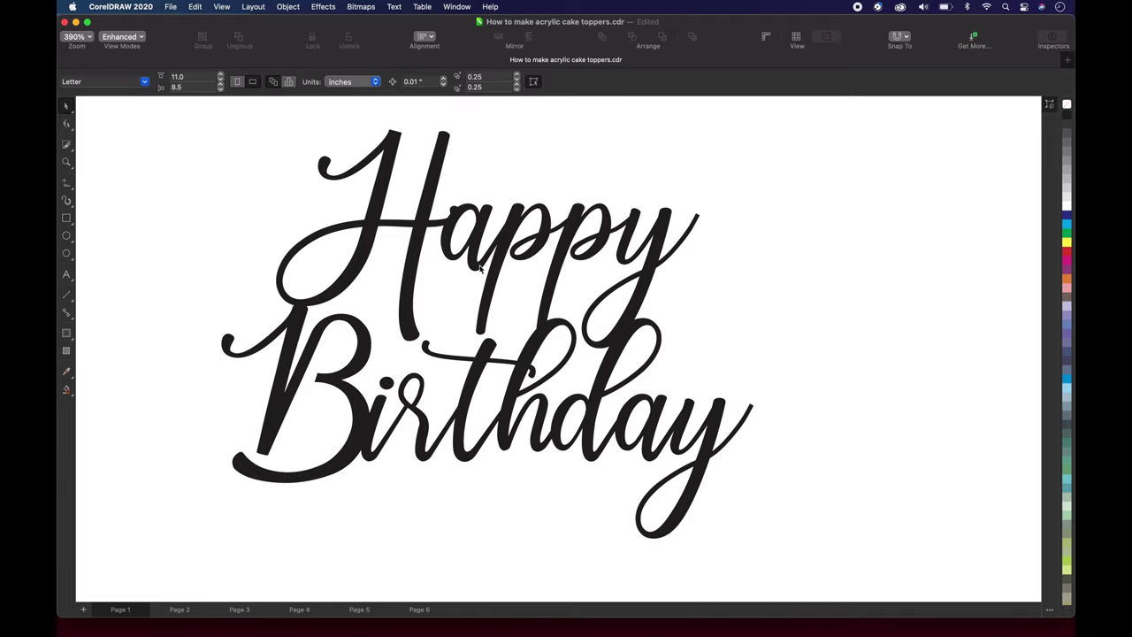
Apply an outside contour with one step and a 0.01 offset to the Happy Birthday lettering
{"action": "left_click", "coordinate": [66, 333]}
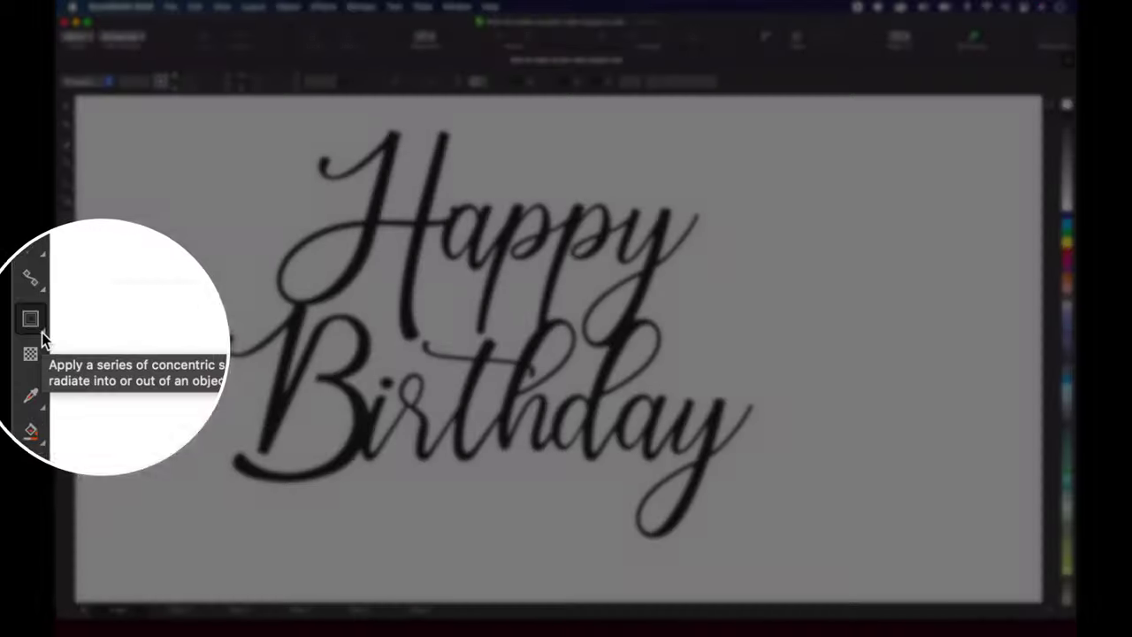
{"action": "left_click", "coordinate": [67, 334]}
{"action": "left_click", "coordinate": [105, 339]}
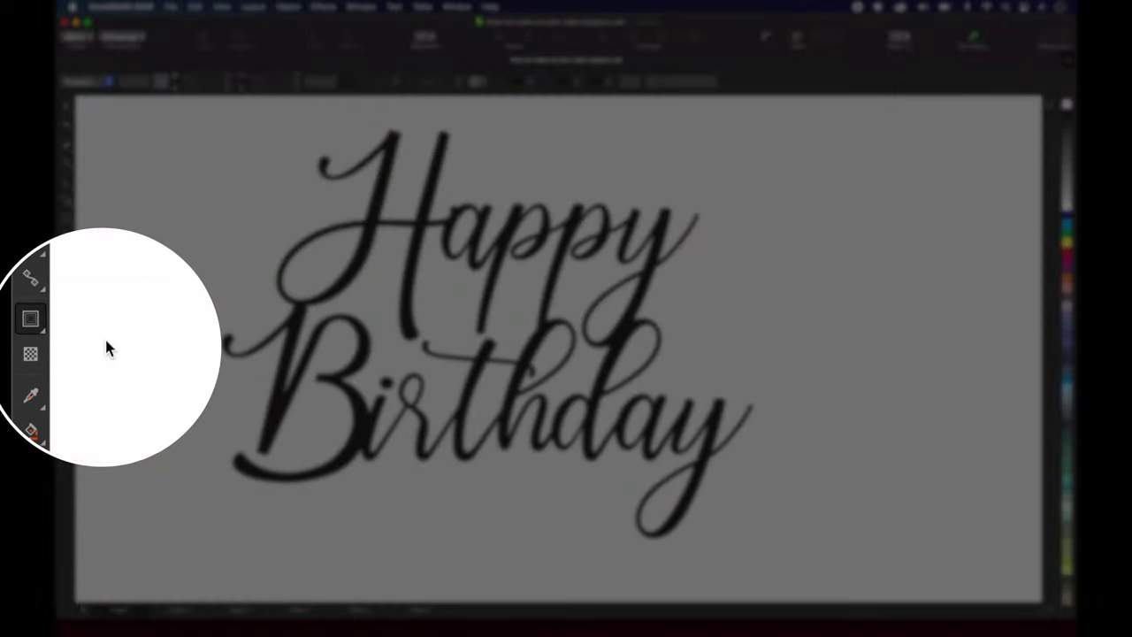
{"action": "left_click", "coordinate": [386, 168]}
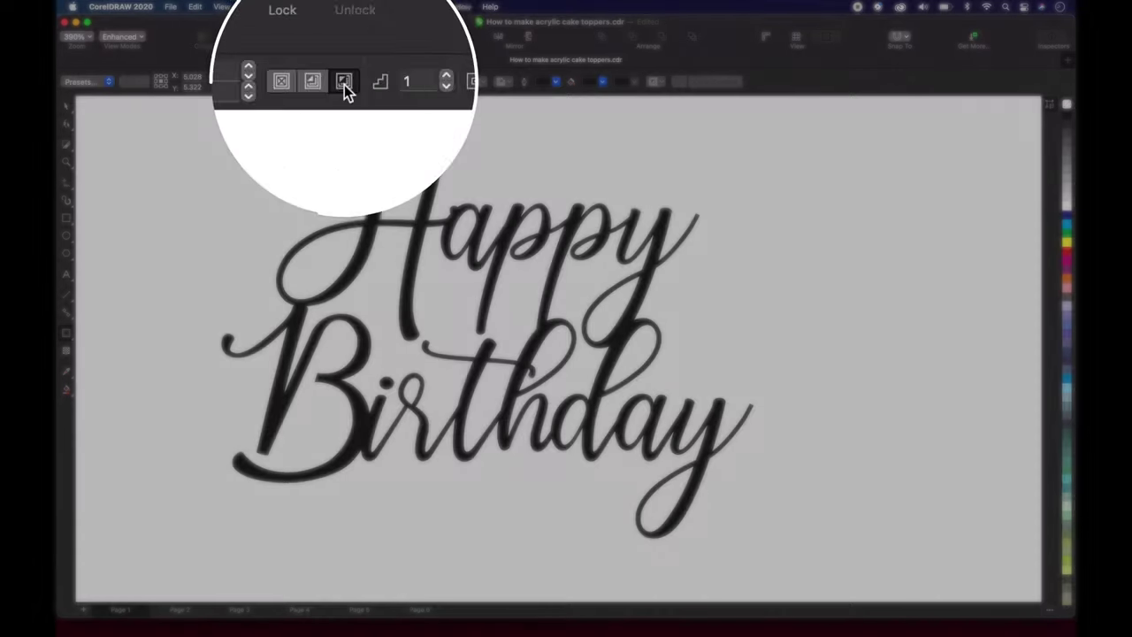
{"action": "left_click", "coordinate": [344, 82]}
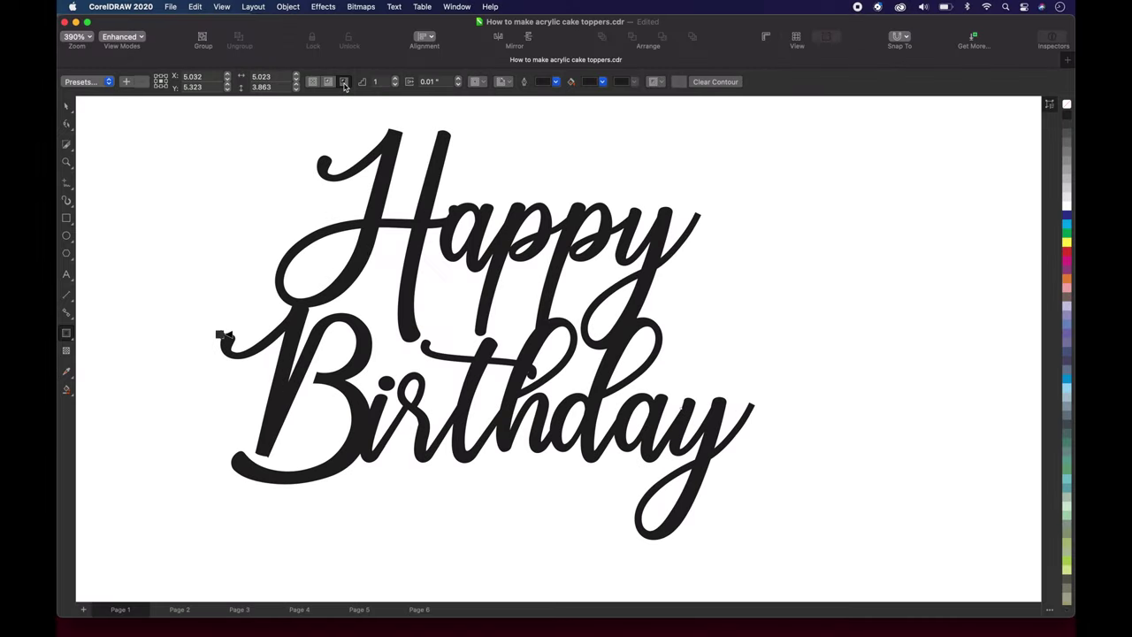
{"action": "key", "text": "space"}
{"action": "left_click", "coordinate": [226, 232]}
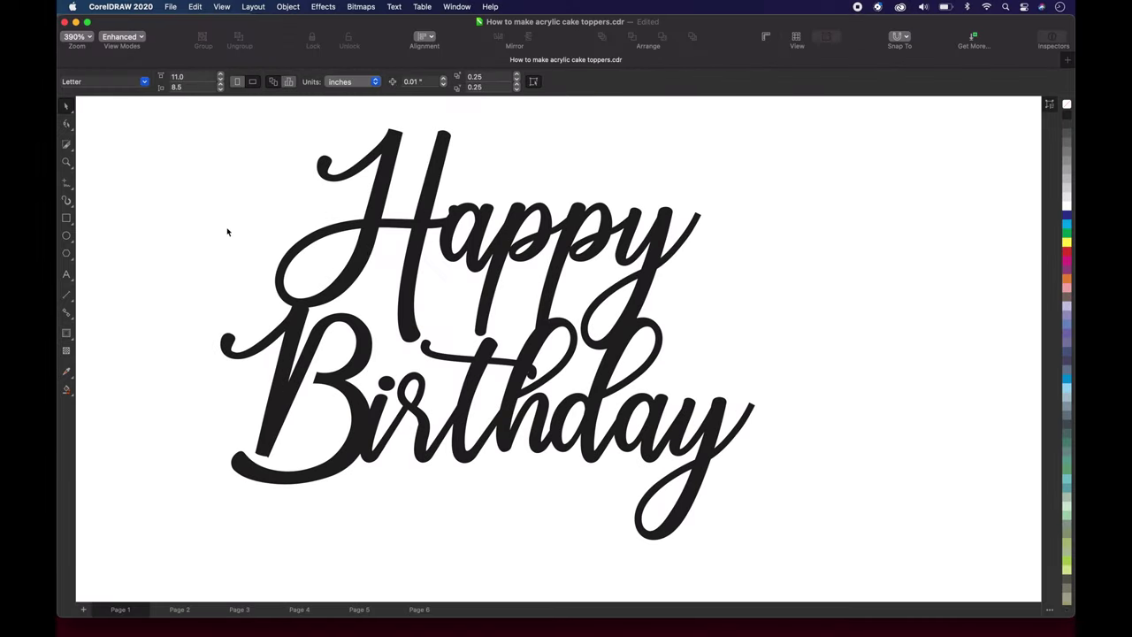
Give the lettering a hairline outline and remove its fill
{"action": "left_click", "coordinate": [369, 240]}
{"action": "left_click", "coordinate": [410, 82]}
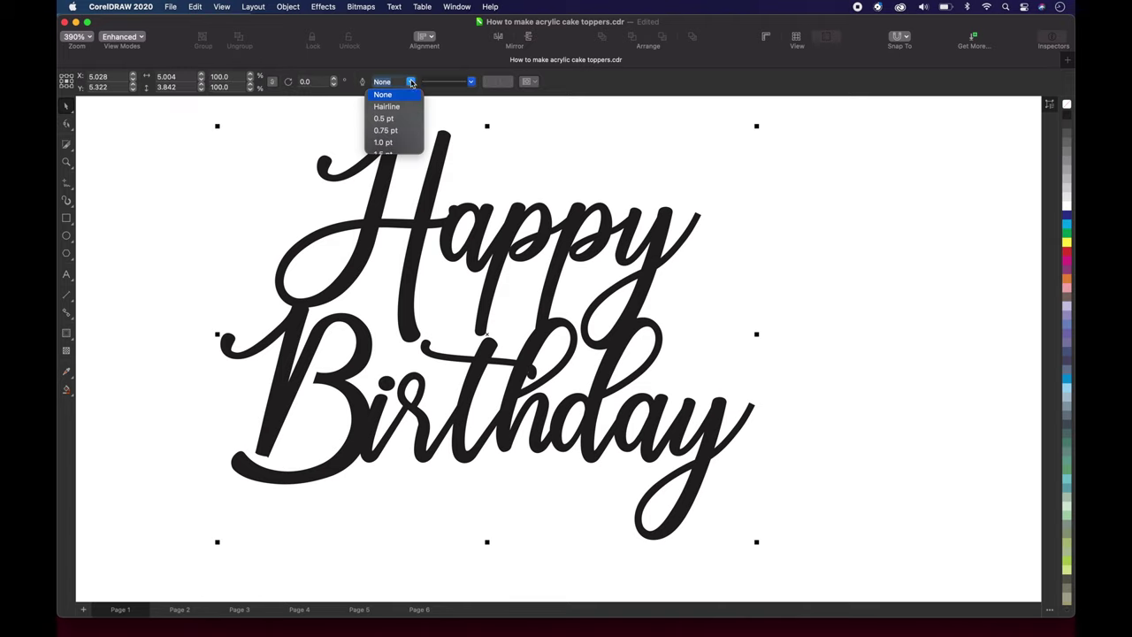
{"action": "left_click", "coordinate": [389, 107]}
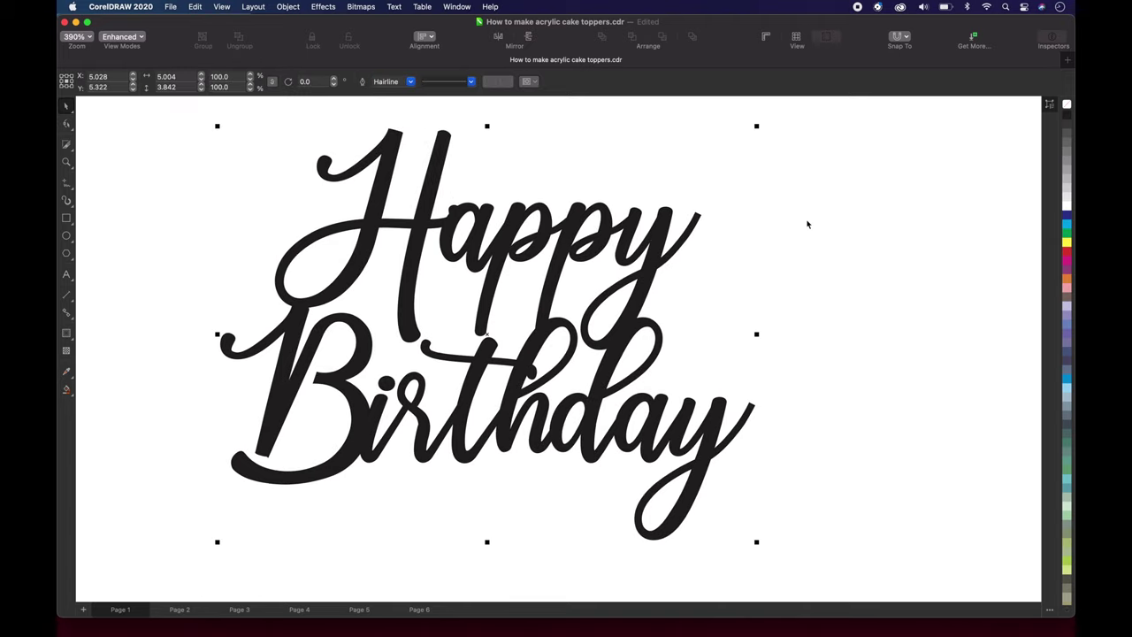
{"action": "left_click", "coordinate": [1066, 106]}
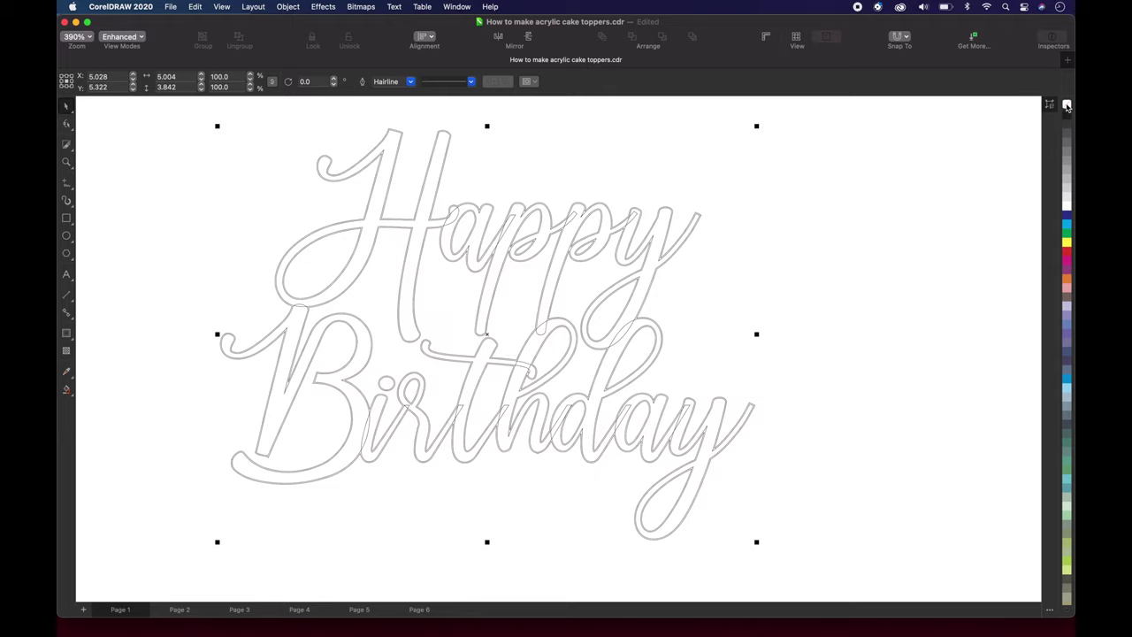
{"action": "left_click", "coordinate": [843, 213]}
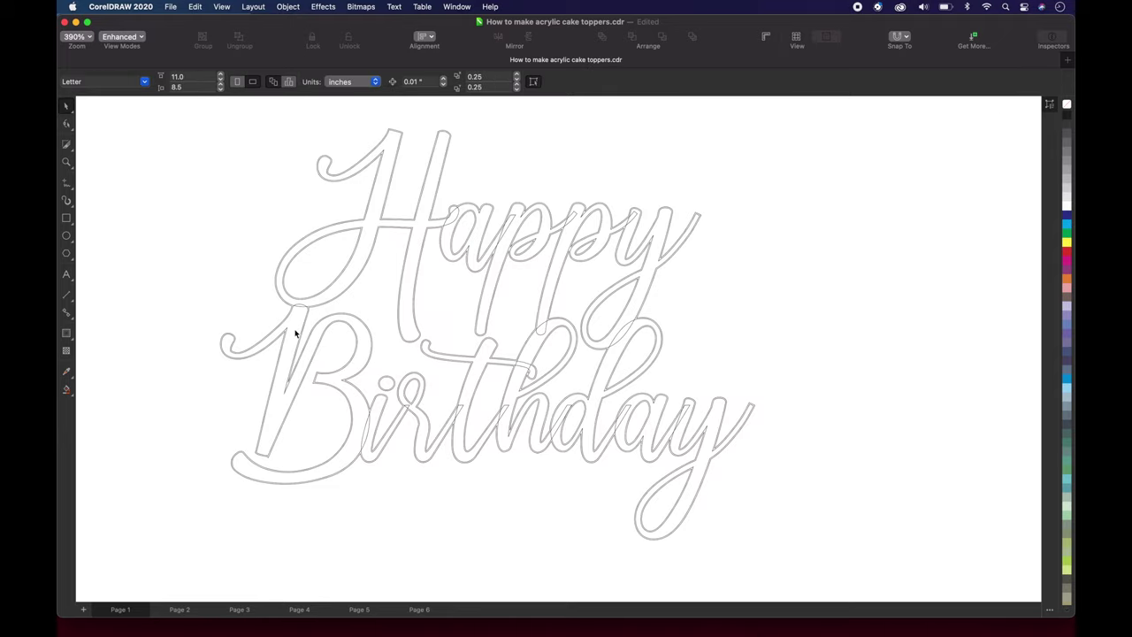
Break the contour apart from the original lettering
{"action": "scroll", "coordinate": [295, 333], "scroll_direction": "up", "scroll_amount": 5}
{"action": "scroll", "coordinate": [295, 333], "scroll_direction": "up", "scroll_amount": 4}
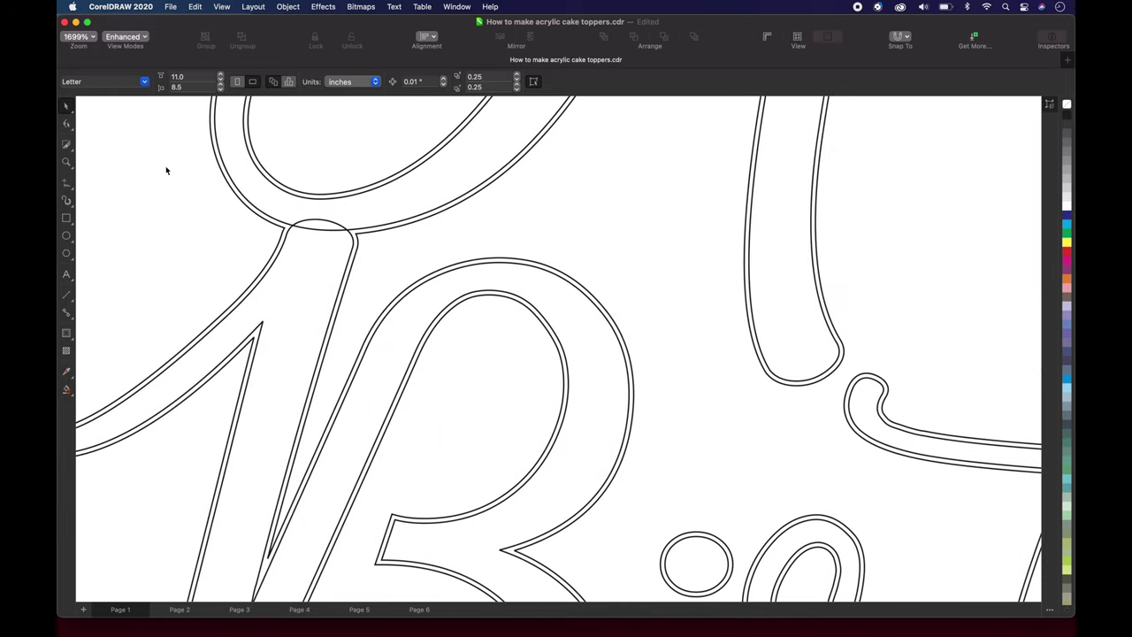
{"action": "scroll", "coordinate": [223, 169], "scroll_direction": "down", "scroll_amount": 4}
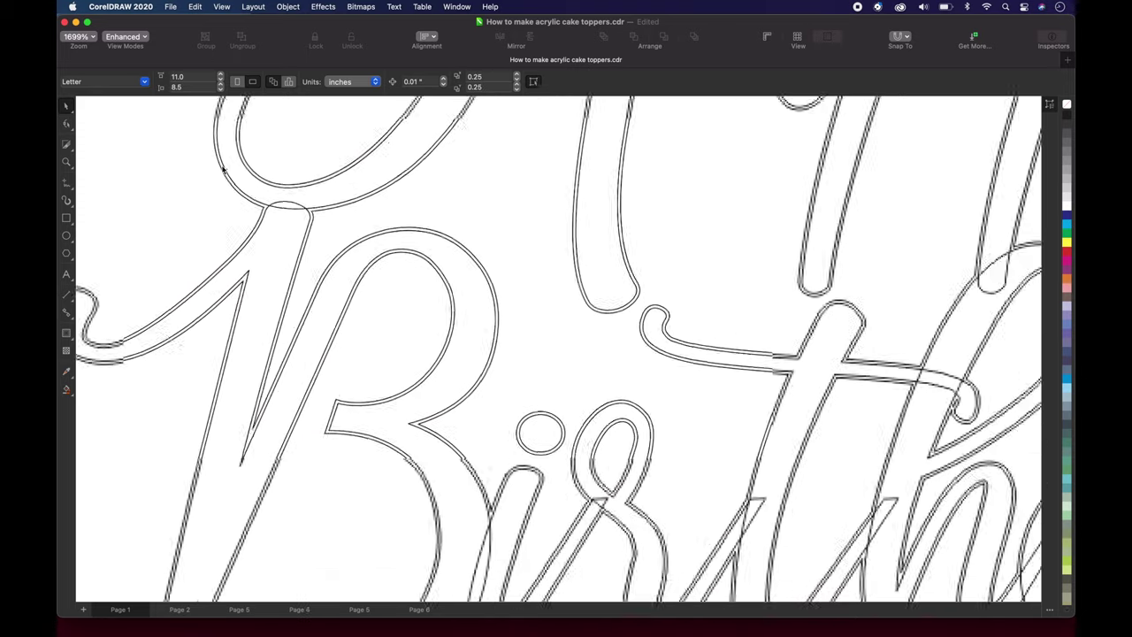
{"action": "scroll", "coordinate": [223, 170], "scroll_direction": "down", "scroll_amount": 3}
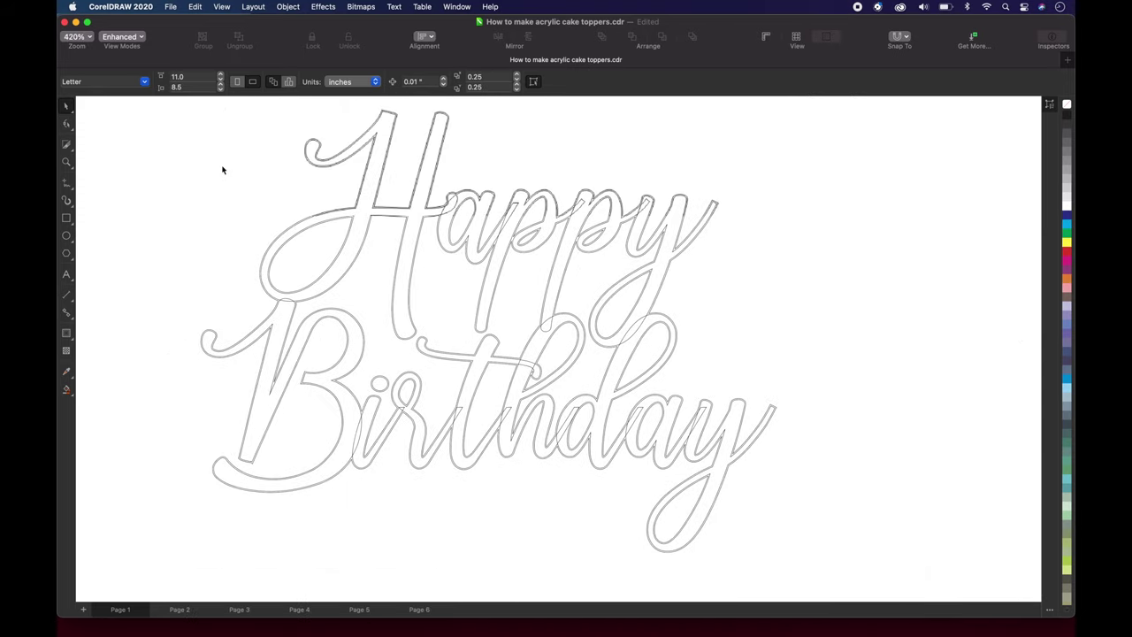
{"action": "left_click_drag", "start_coordinate": [173, 108], "coordinate": [769, 531]}
{"action": "left_click", "coordinate": [289, 7]}
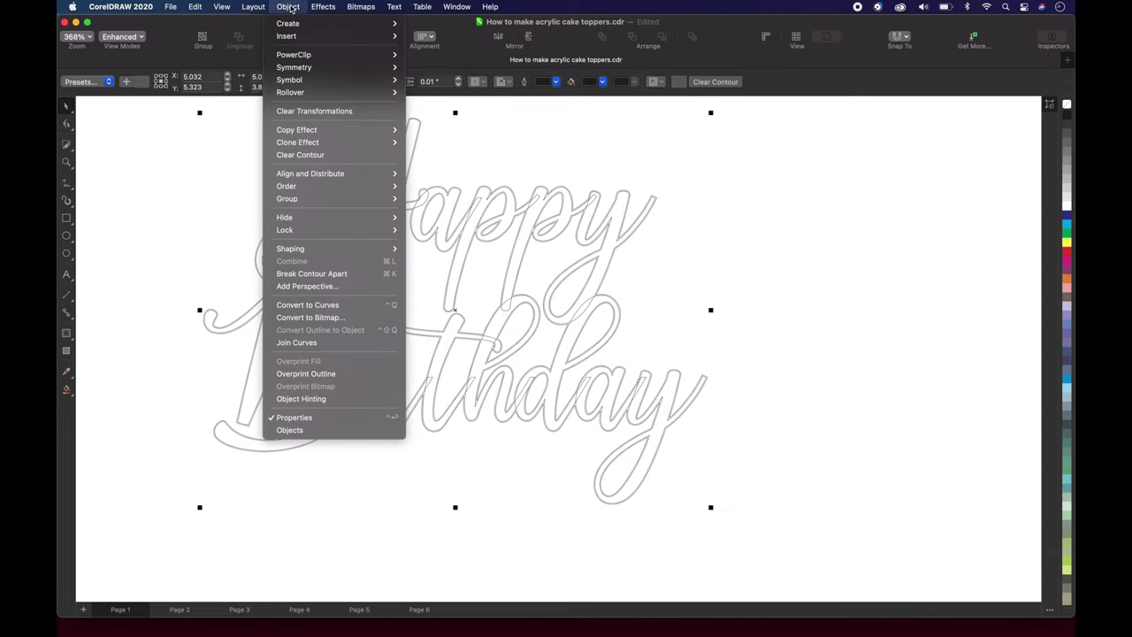
{"action": "left_click", "coordinate": [310, 274]}
{"action": "left_click", "coordinate": [210, 216]}
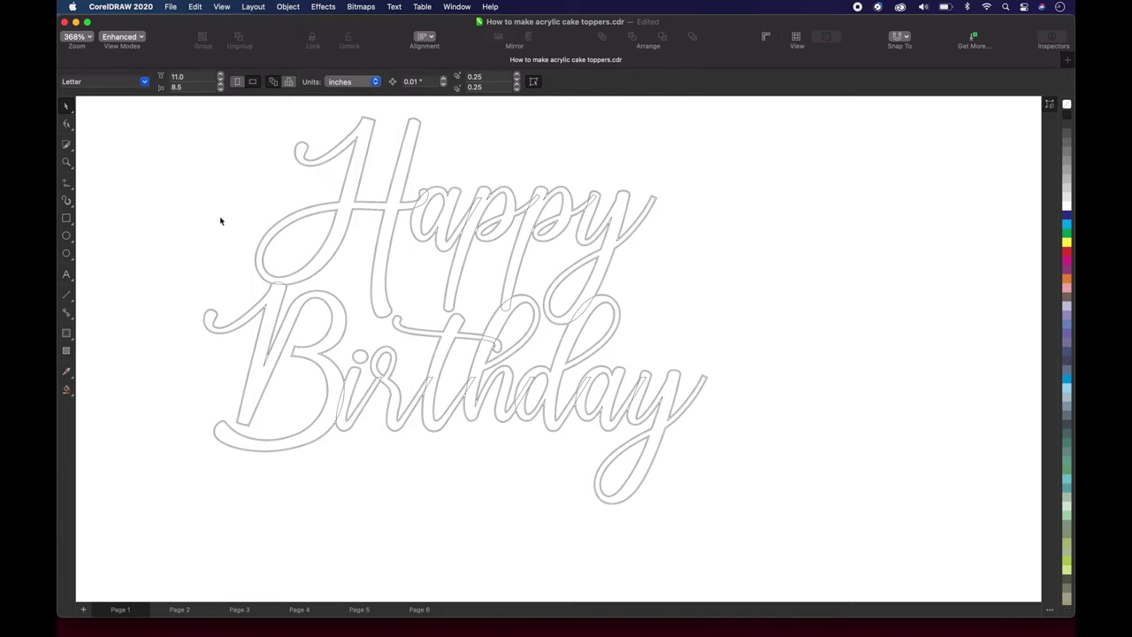
Delete the original inner lettering so that only the outer contour curve is left
{"action": "scroll", "coordinate": [349, 226], "scroll_direction": "up", "scroll_amount": 6}
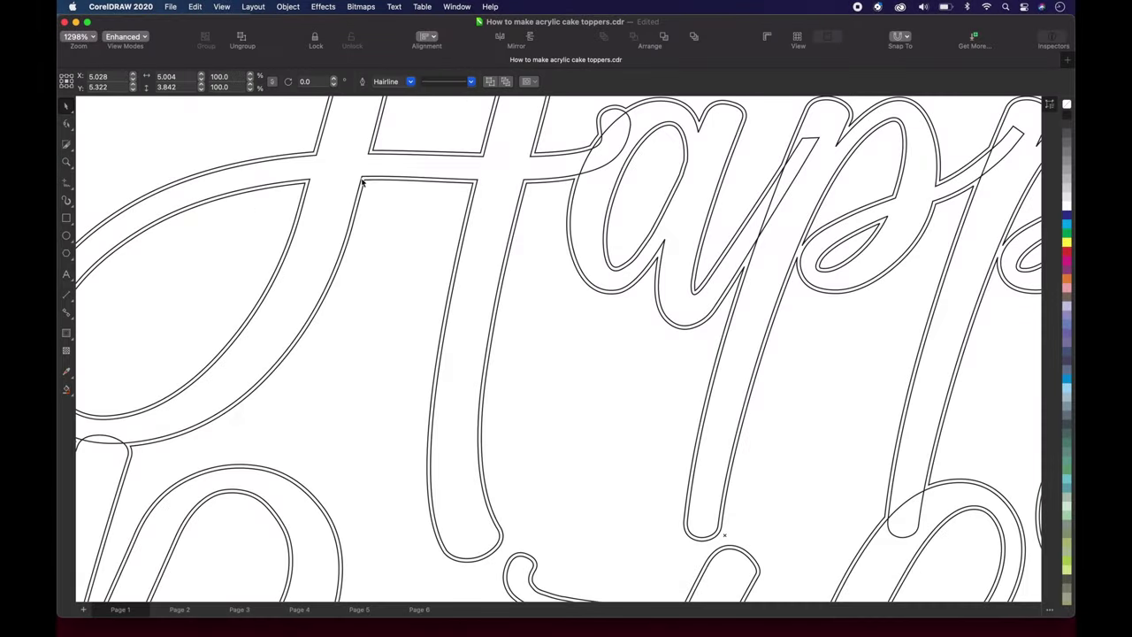
{"action": "scroll", "coordinate": [361, 181], "scroll_direction": "down", "scroll_amount": 2}
{"action": "left_click", "coordinate": [450, 207]}
{"action": "scroll", "coordinate": [450, 207], "scroll_direction": "down", "scroll_amount": 2}
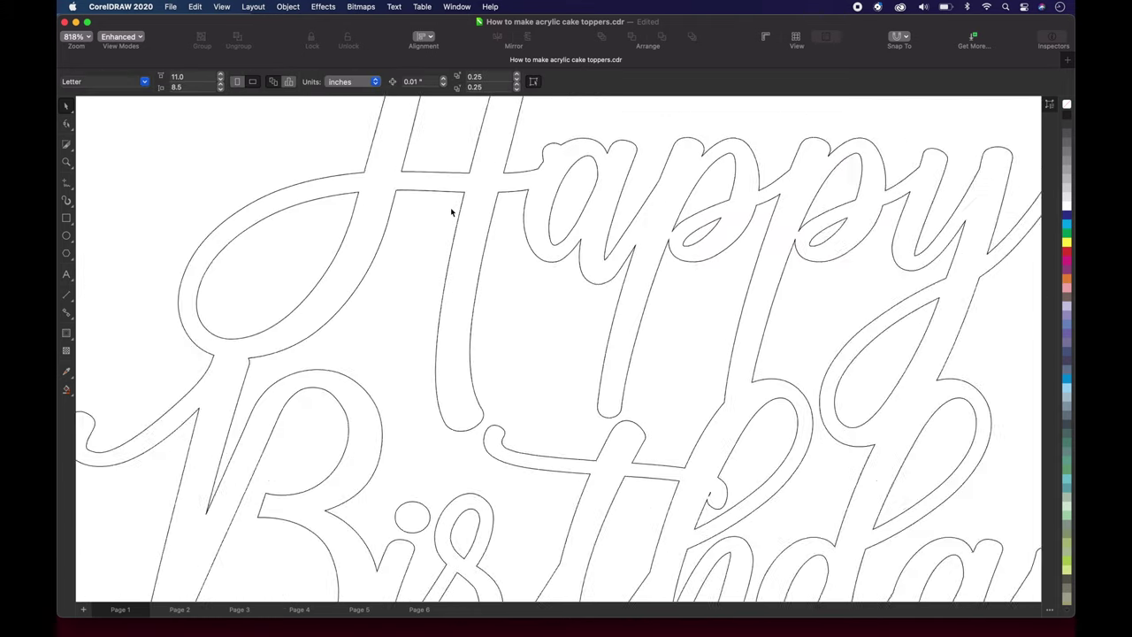
{"action": "scroll", "coordinate": [450, 207], "scroll_direction": "down", "scroll_amount": 3}
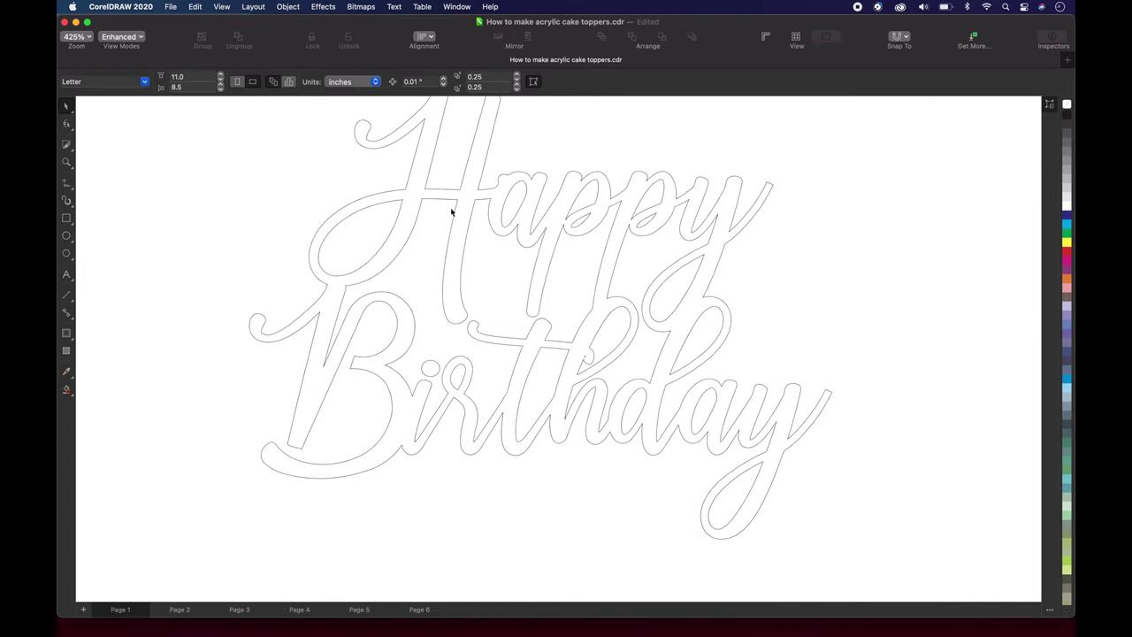
Break the contour curve apart and delete the stray fragment at the end of the t's crossbar inside the h
{"action": "scroll", "coordinate": [450, 207], "scroll_direction": "up", "scroll_amount": 2}
{"action": "scroll", "coordinate": [450, 207], "scroll_direction": "right", "scroll_amount": 1}
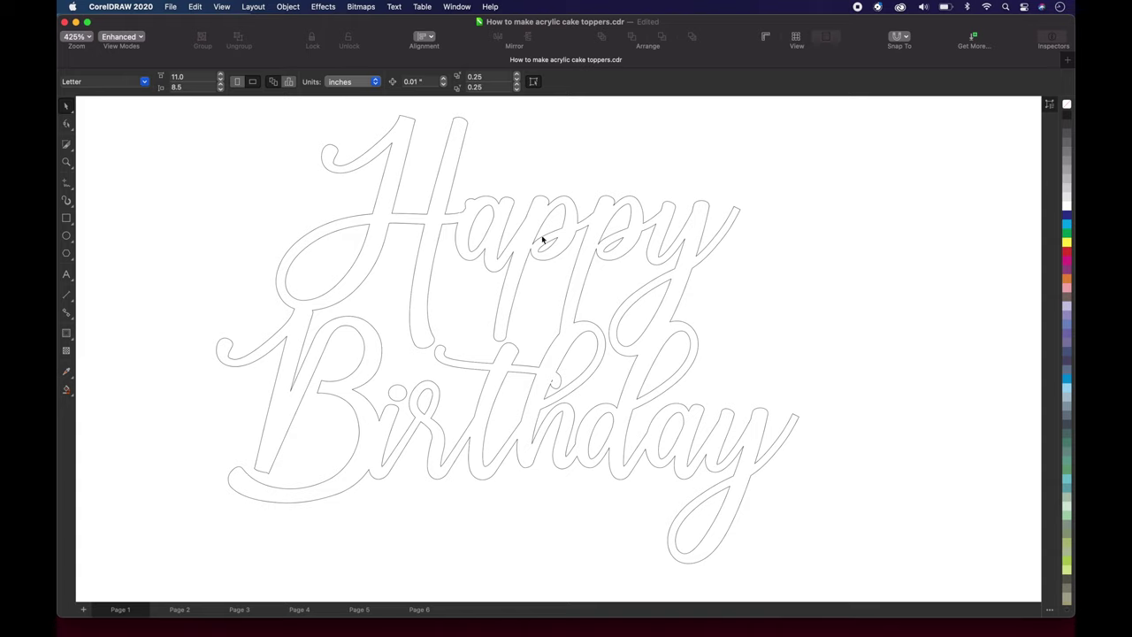
{"action": "scroll", "coordinate": [565, 420], "scroll_direction": "up", "scroll_amount": 1}
{"action": "scroll", "coordinate": [565, 420], "scroll_direction": "left", "scroll_amount": 2}
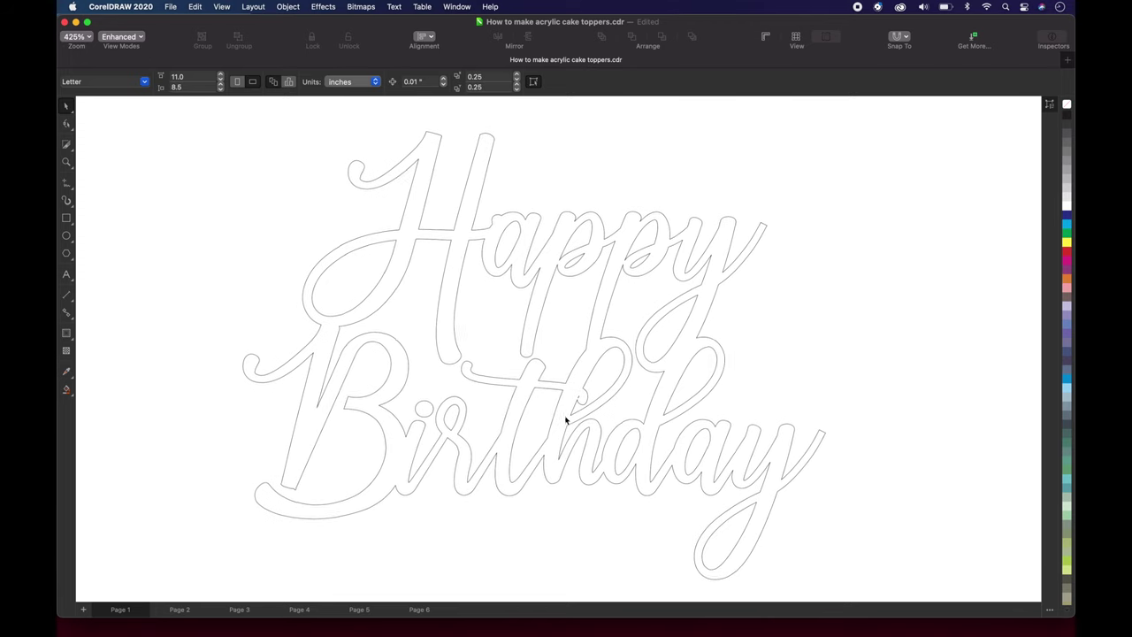
{"action": "scroll", "coordinate": [599, 402], "scroll_direction": "up", "scroll_amount": 5}
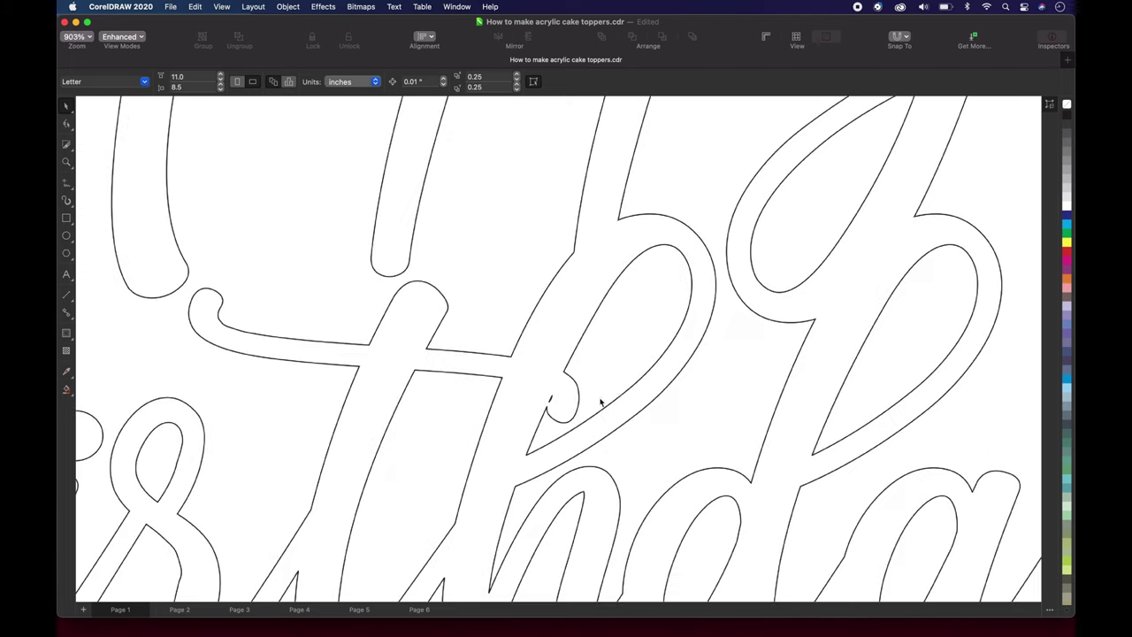
{"action": "left_click", "coordinate": [546, 404]}
{"action": "left_click", "coordinate": [289, 6]}
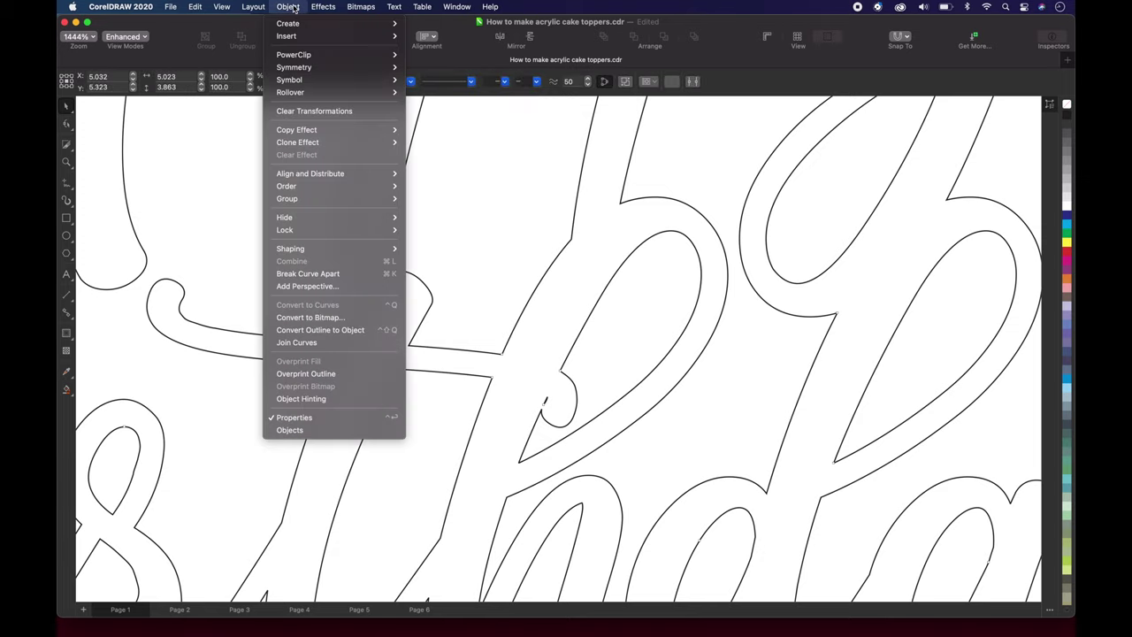
{"action": "left_click", "coordinate": [301, 273]}
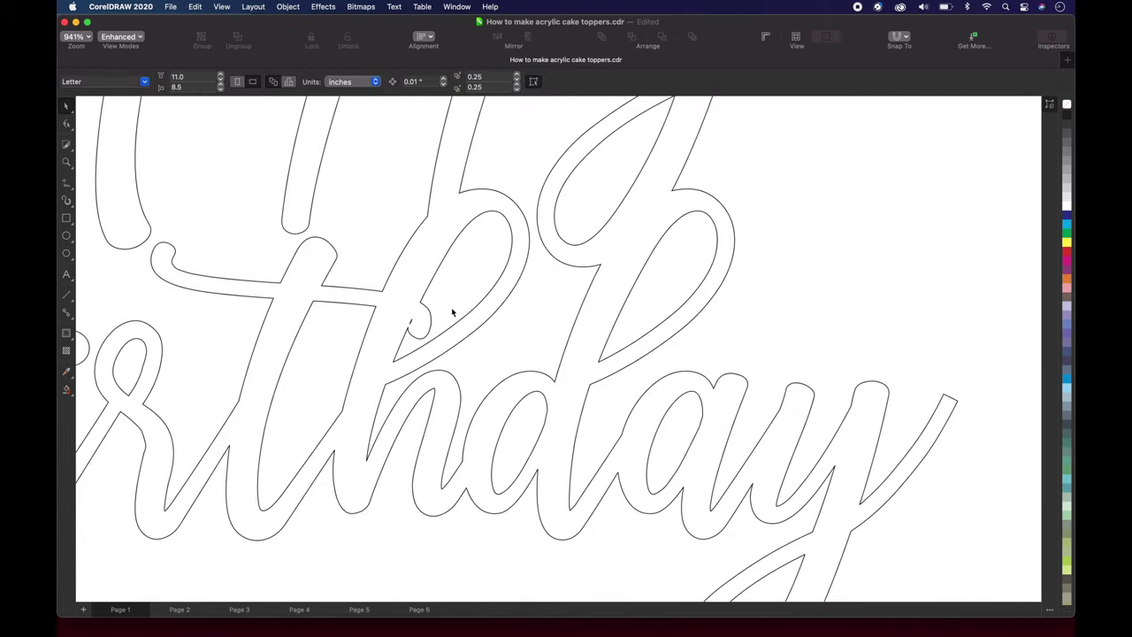
{"action": "scroll", "coordinate": [452, 313], "scroll_direction": "left", "scroll_amount": 2}
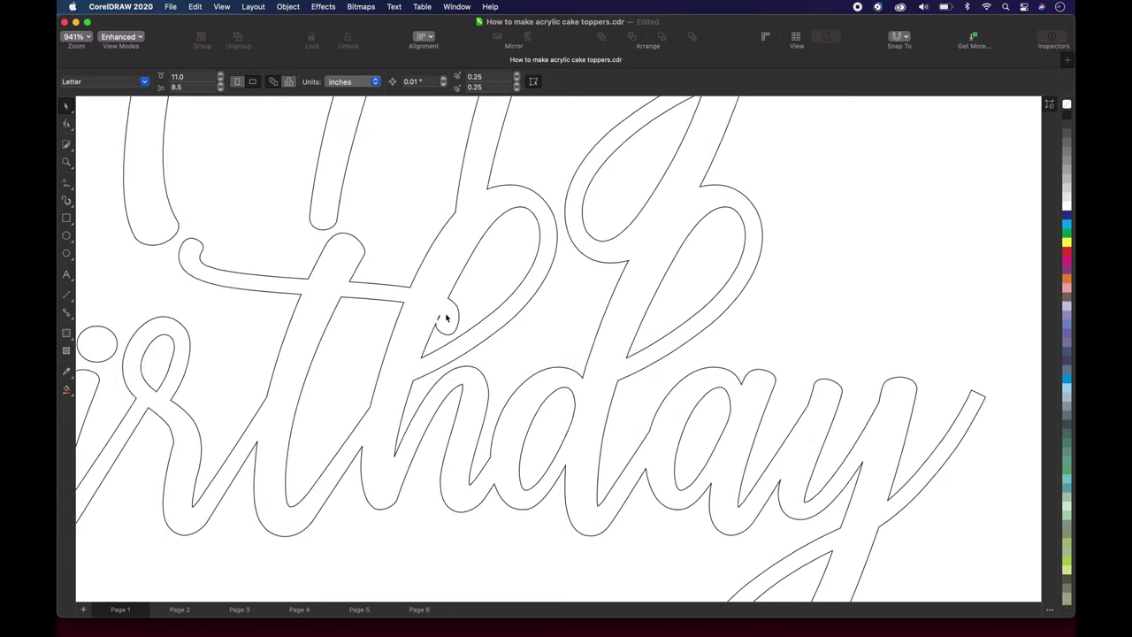
{"action": "scroll", "coordinate": [438, 319], "scroll_direction": "up", "scroll_amount": 5}
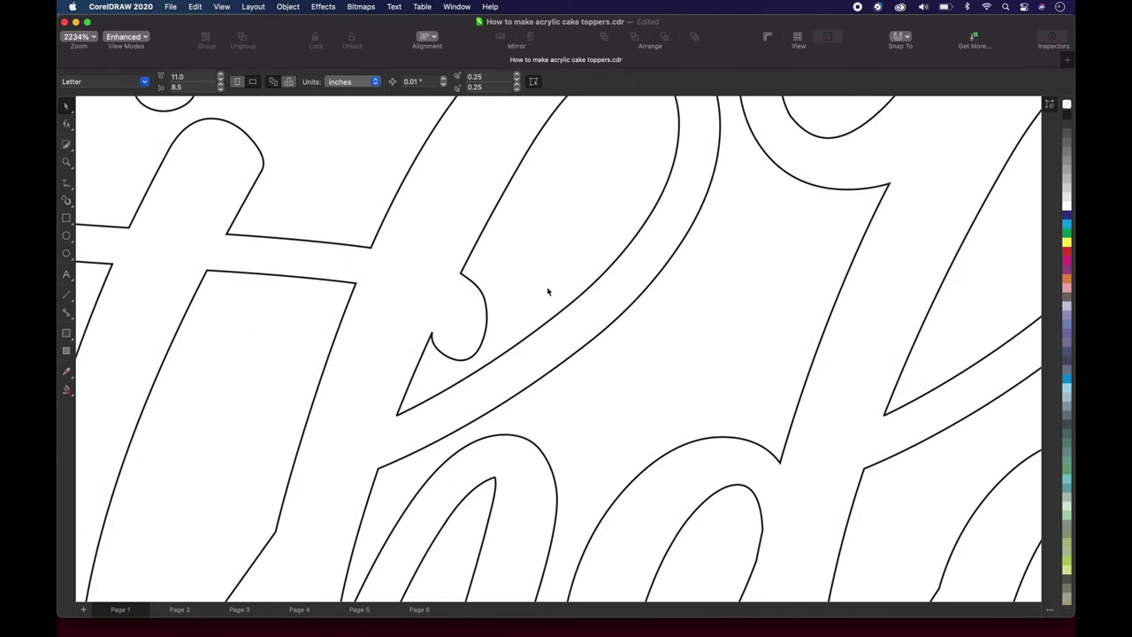
Draw a narrow upright rectangle about 4.7 inches tall in the empty space just beyond the y of Birthday
{"action": "scroll", "coordinate": [548, 291], "scroll_direction": "down", "scroll_amount": 12}
{"action": "scroll", "coordinate": [643, 196], "scroll_direction": "down", "scroll_amount": 1}
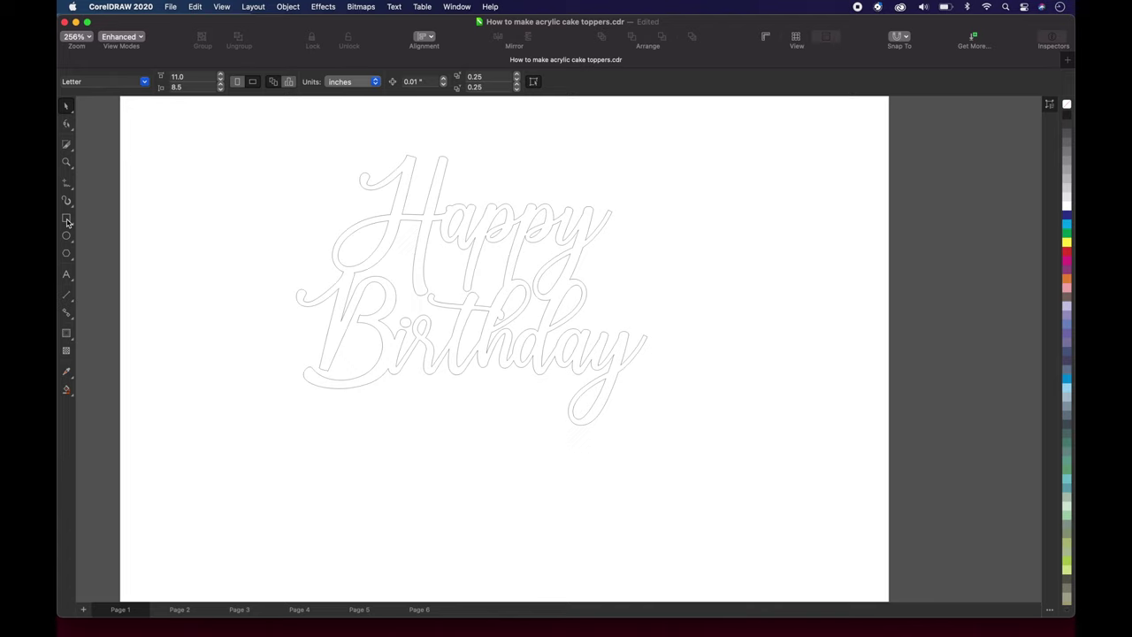
{"action": "left_click", "coordinate": [66, 220]}
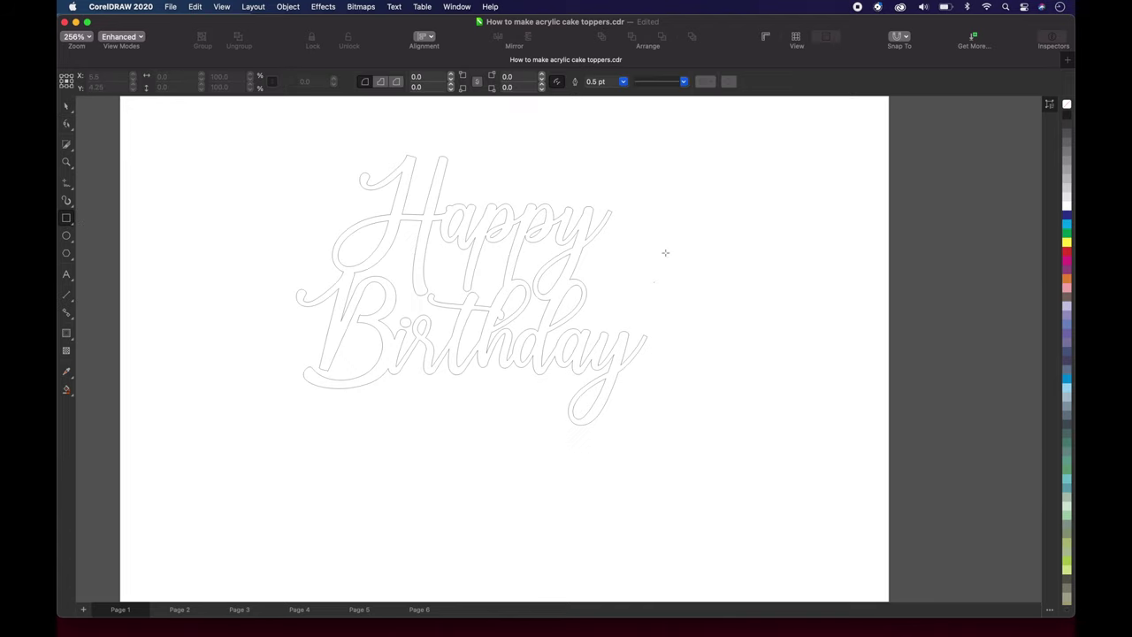
{"action": "left_click_drag", "start_coordinate": [673, 221], "coordinate": [683, 552]}
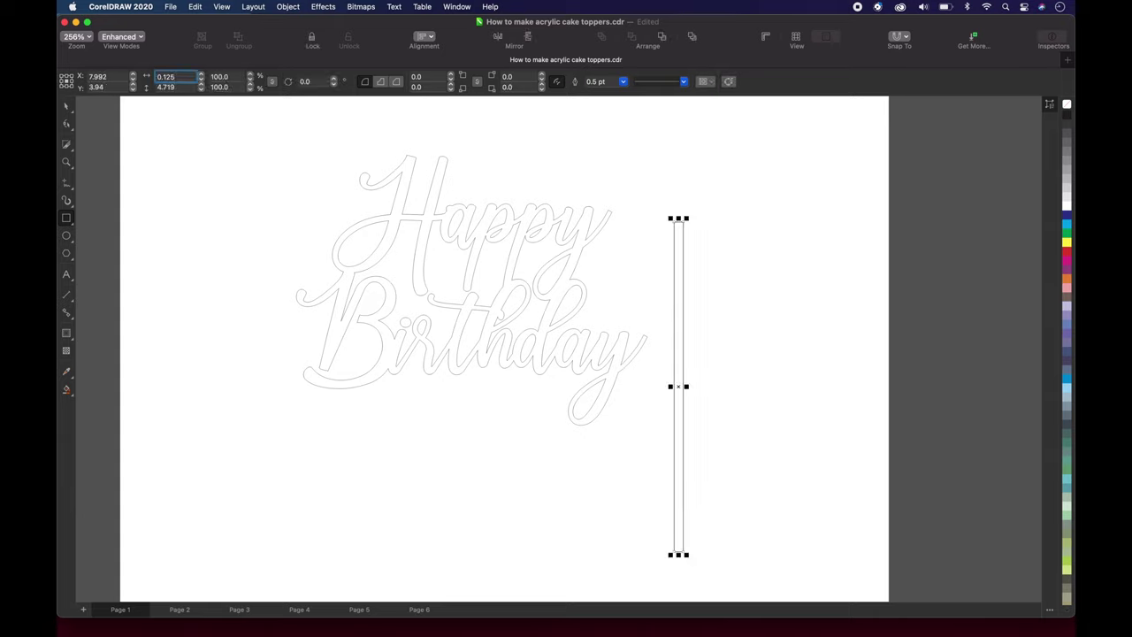
Set the narrow rectangle's width to 0.125 inches and its height to 5 inches
{"action": "key", "text": "Return"}
{"action": "left_click", "coordinate": [180, 87]}
{"action": "key", "text": "BackSpace"}
{"action": "key", "text": "Return"}
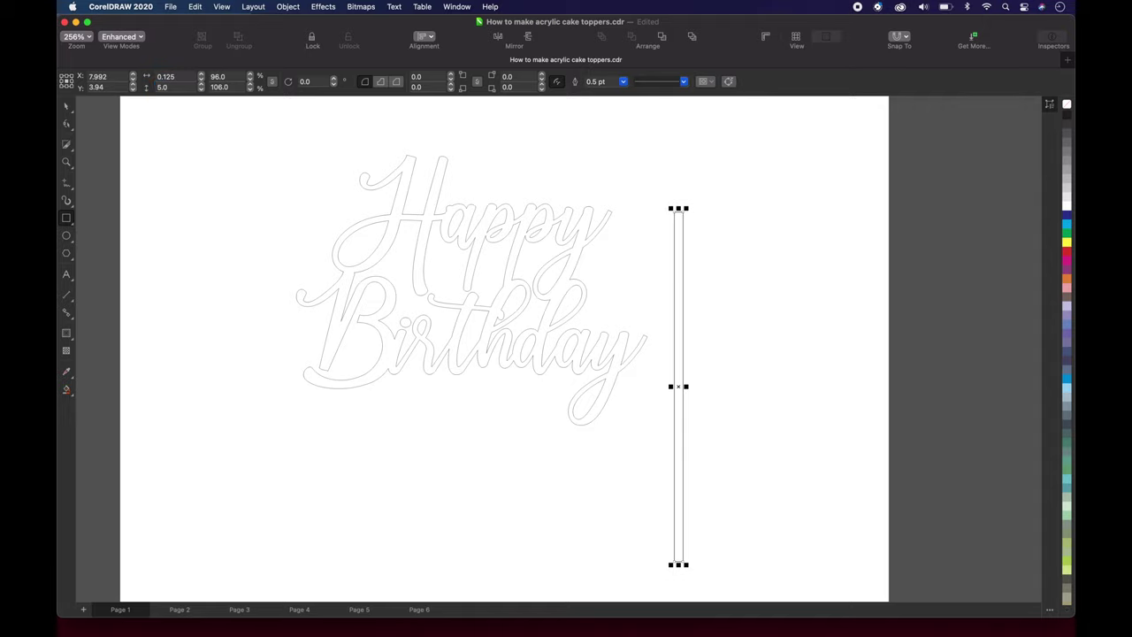
Group all the Happy Birthday outline curves into one object, leaving out the narrow rectangle
{"action": "scroll", "coordinate": [602, 285], "scroll_direction": "down", "scroll_amount": 2}
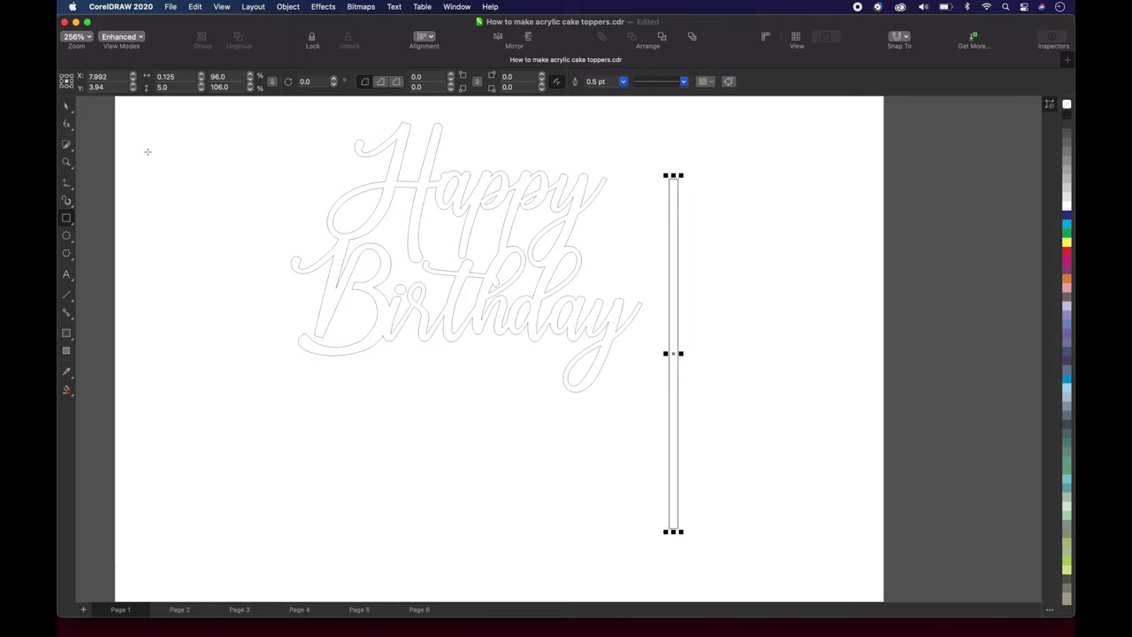
{"action": "left_click", "coordinate": [68, 108]}
{"action": "scroll", "coordinate": [645, 351], "scroll_direction": "down", "scroll_amount": 2}
{"action": "left_click", "coordinate": [322, 179]}
{"action": "left_click_drag", "start_coordinate": [495, 219], "coordinate": [598, 395]}
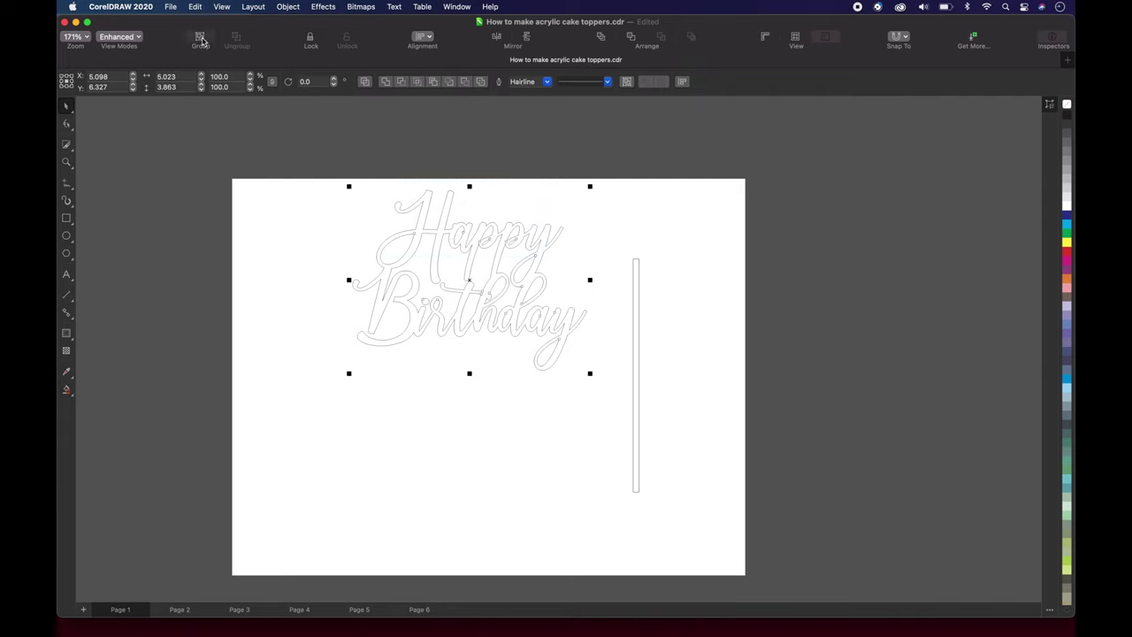
{"action": "left_click", "coordinate": [199, 39]}
{"action": "left_click", "coordinate": [352, 281]}
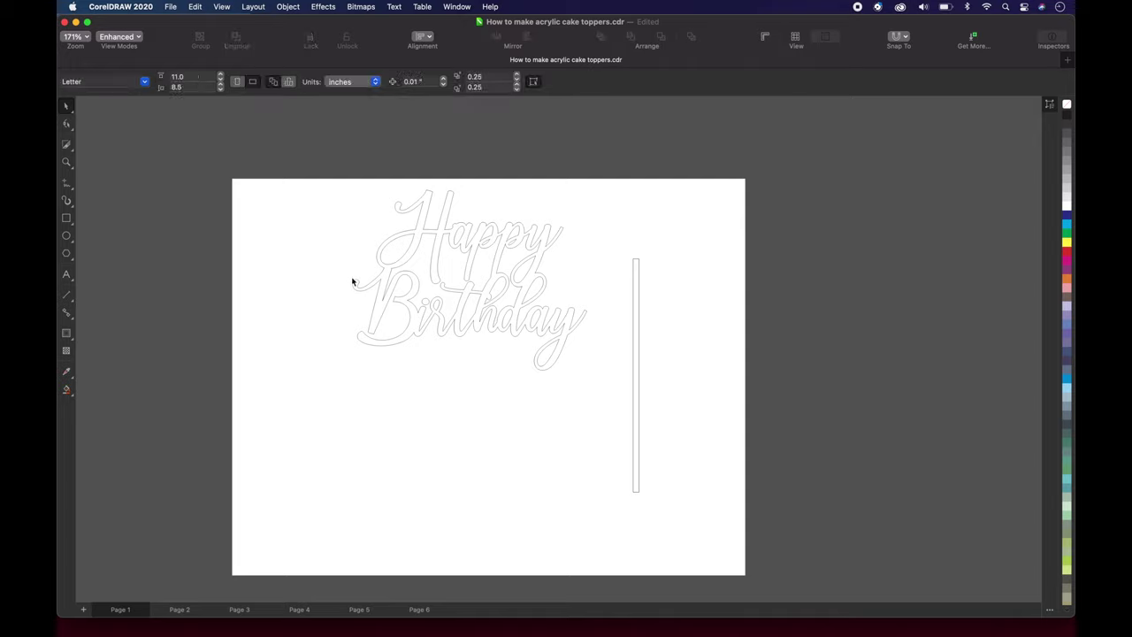
Select the narrow upright rectangle beside the Happy Birthday lettering
{"action": "left_click", "coordinate": [432, 304]}
{"action": "left_click", "coordinate": [648, 261]}
{"action": "left_click", "coordinate": [637, 301]}
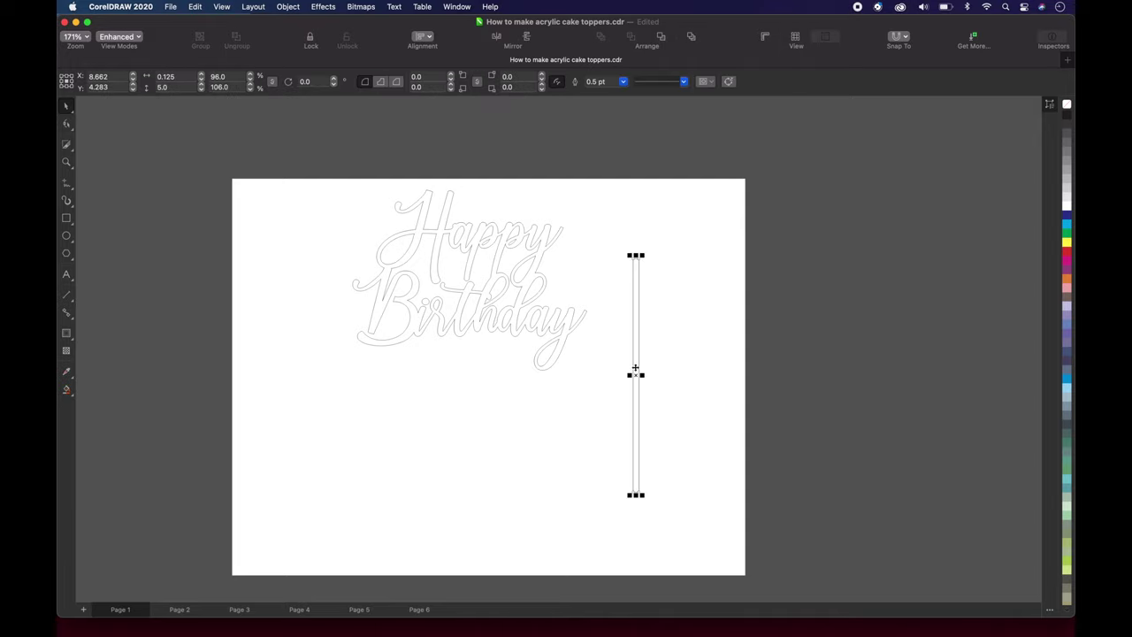